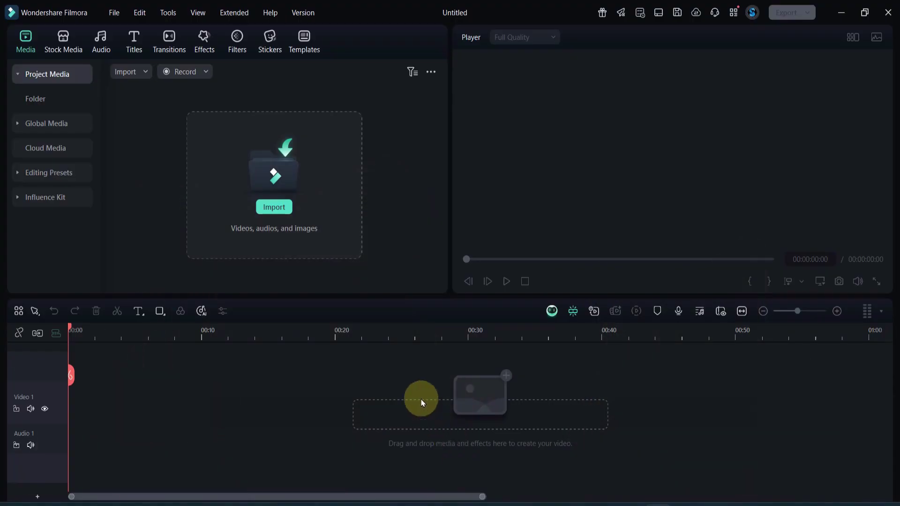
# - Find the Glow Scan Title 01 title and place it at the start of Video 1
pyautogui.click(135, 40)
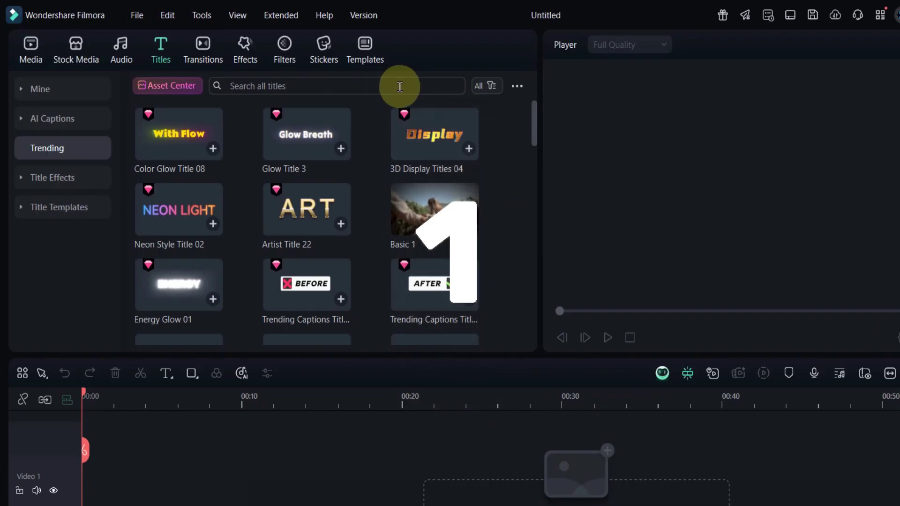
pyautogui.click(400, 87)
pyautogui.write('Glow Scan Title 01')
pyautogui.press('Return')
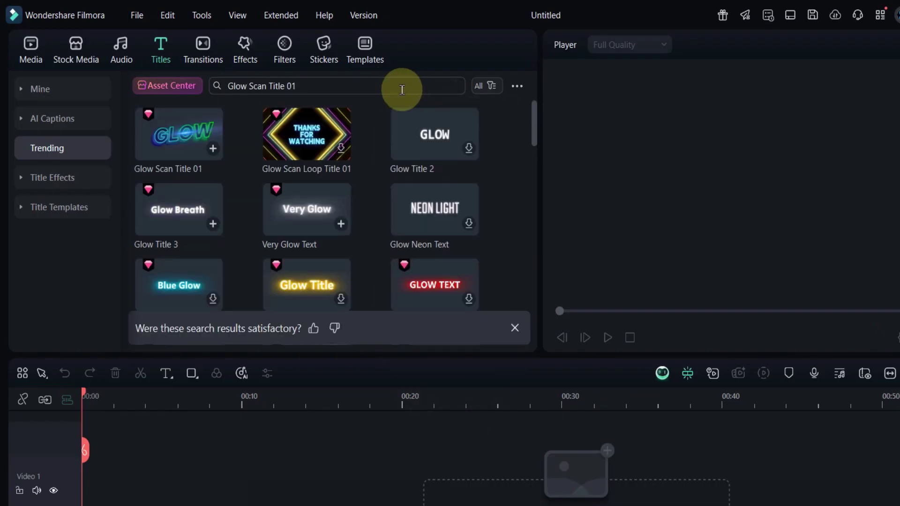
pyautogui.moveTo(176, 139); pyautogui.dragTo(101, 468)
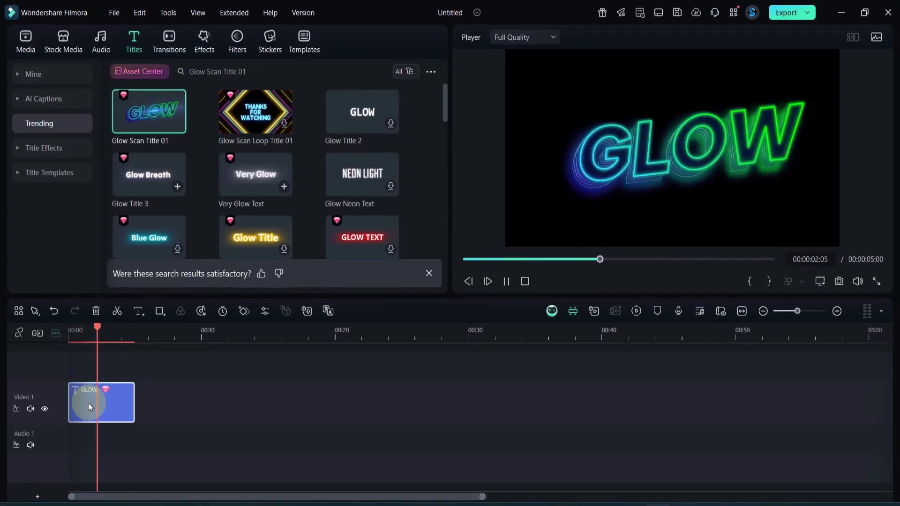
# - Change the title's Layer 01 text from GLOW to FILMORA
pyautogui.doubleClick(88, 403)
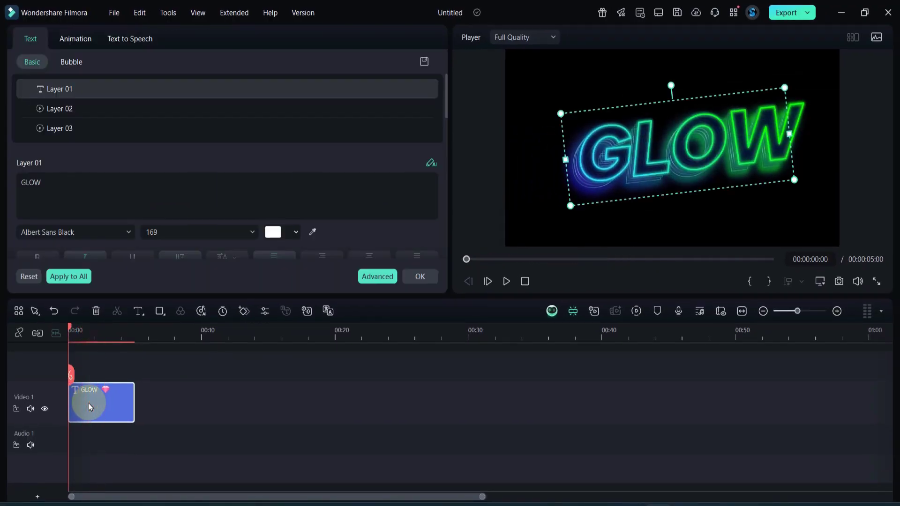
pyautogui.click(86, 109)
pyautogui.click(88, 91)
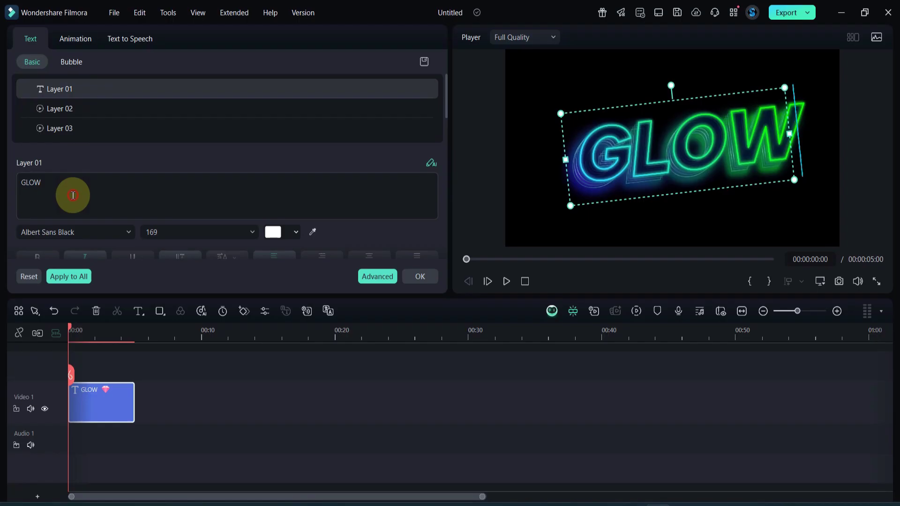
pyautogui.tripleClick(73, 195)
pyautogui.write('FILMORA')
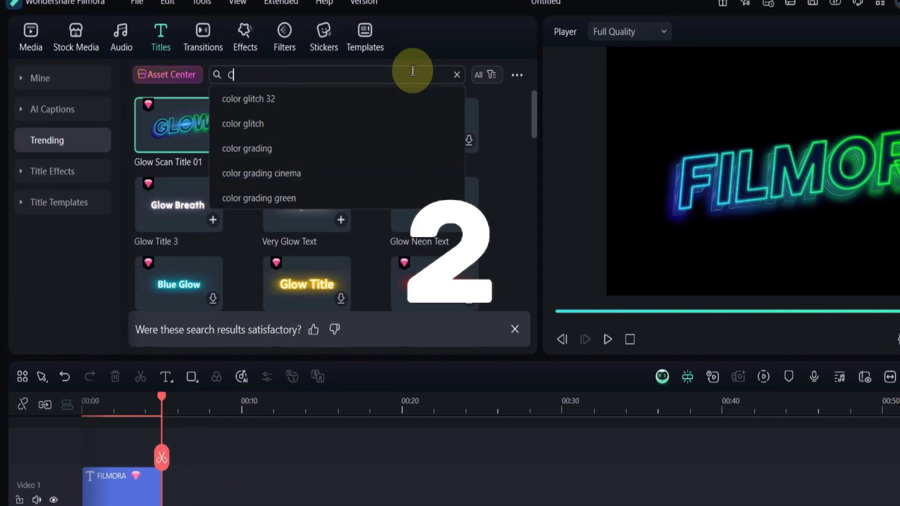
# - Place Color Glow Title 08 ('With Flow') after FILMORA and open its text and font settings
pyautogui.write('olor Glow Title 08')
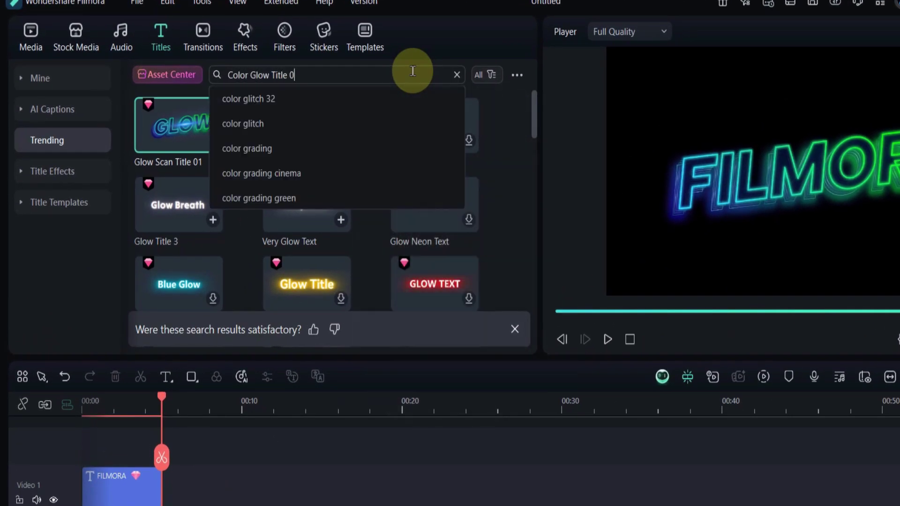
pyautogui.press('Return')
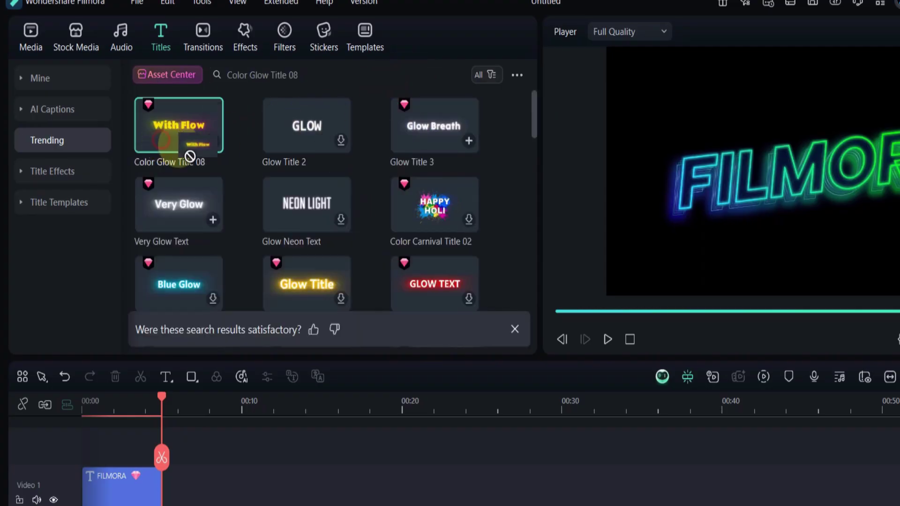
pyautogui.moveTo(190, 156); pyautogui.dragTo(194, 492)
pyautogui.click(193, 494)
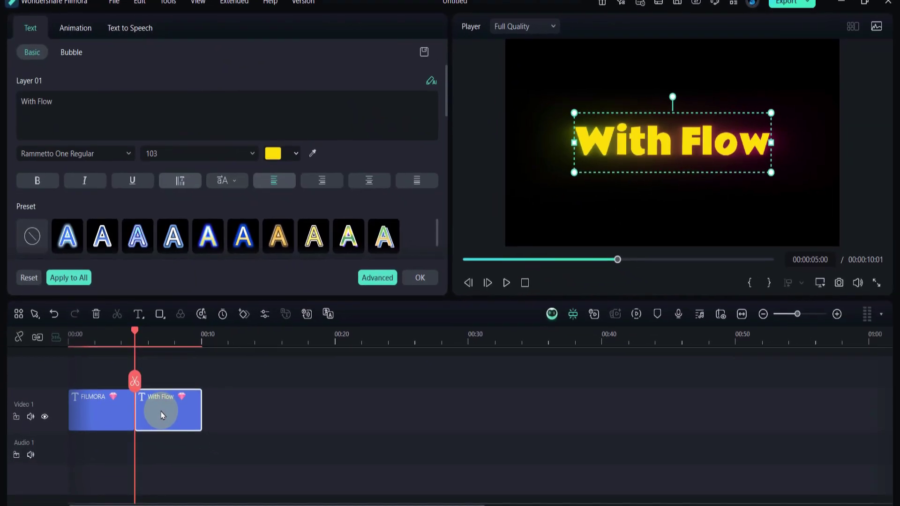
pyautogui.click(94, 107)
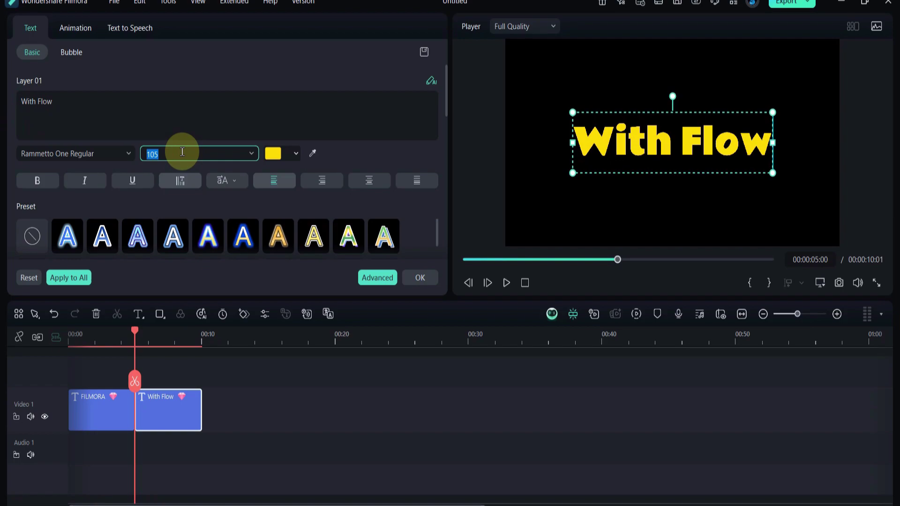
pyautogui.click(93, 154)
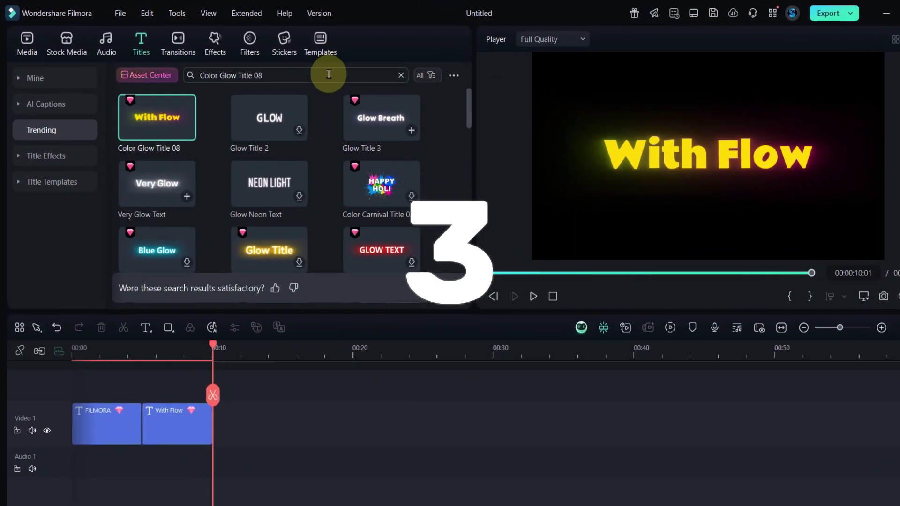
# - Search Energy Glow 01, drop it after With Flow, and open the ENERGY clip's settings
pyautogui.tripleClick(359, 82)
pyautogui.write('Ener')
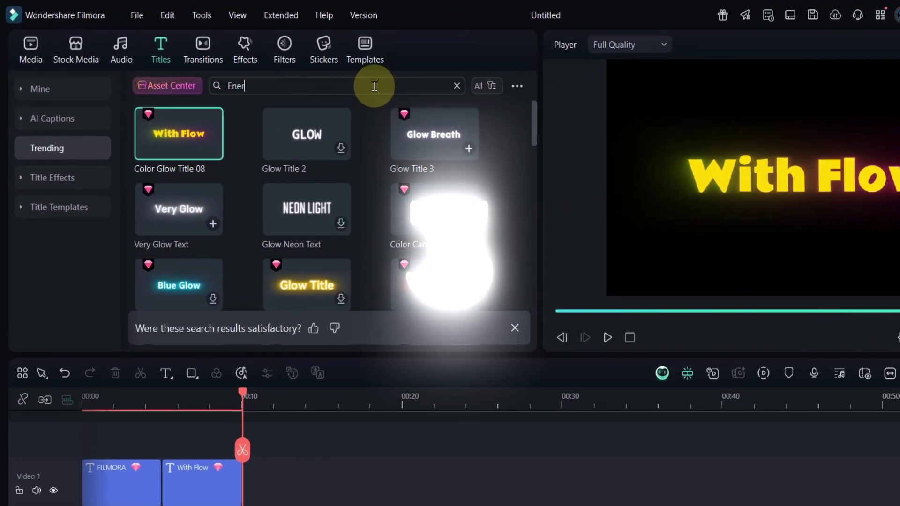
pyautogui.write('gy Glow 01')
pyautogui.press('Return')
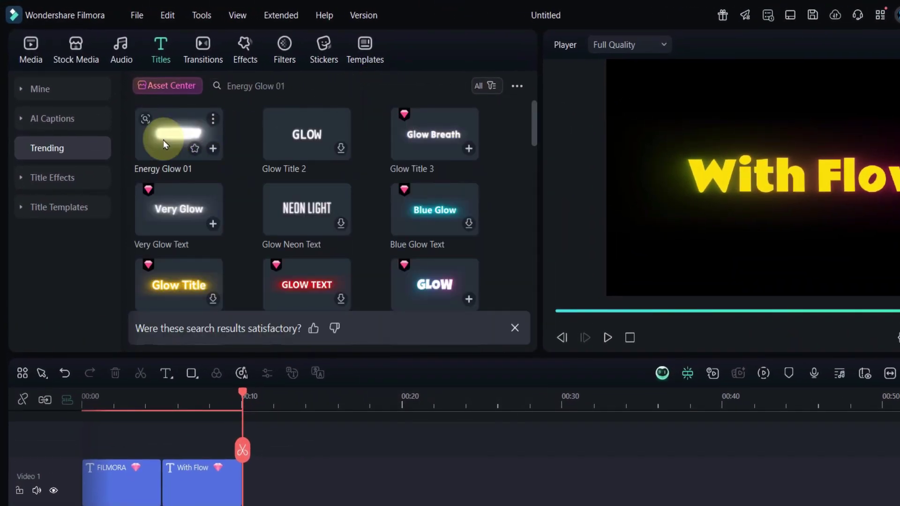
pyautogui.moveTo(257, 488); pyautogui.dragTo(257, 486)
pyautogui.doubleClick(271, 482)
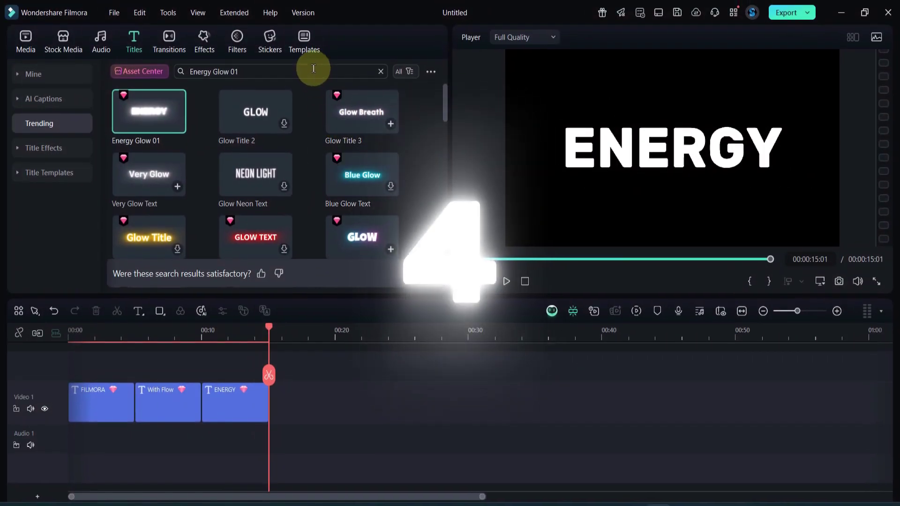
# - Search Glow Title 3, drop it after ENERGY, and open the Glow Breath clip's settings
pyautogui.tripleClick(305, 65)
pyautogui.write('Glow Title 3')
pyautogui.press('Return')
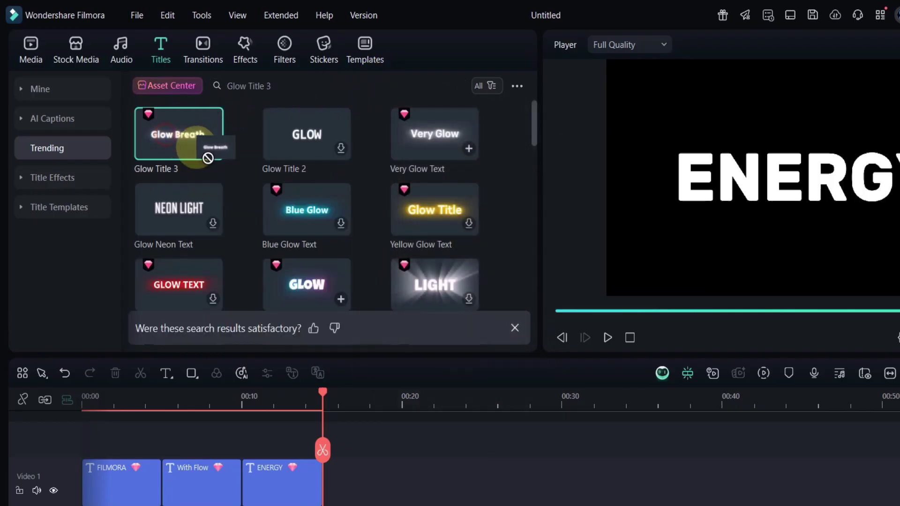
pyautogui.moveTo(207, 158); pyautogui.dragTo(347, 488)
pyautogui.click(346, 485)
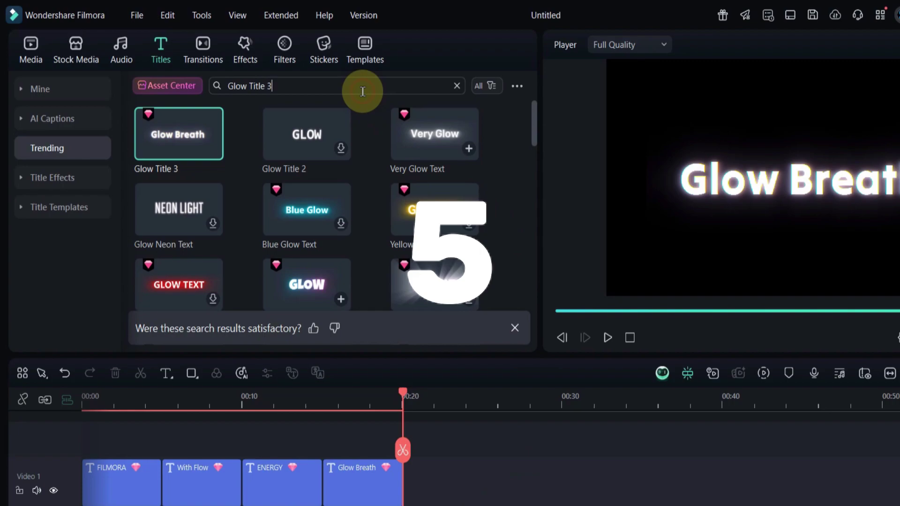
# - Search Glow Title 2 and place the GLOW title after the Glow Breath clip
pyautogui.press('BackSpace')
pyautogui.press('BackSpace')
pyautogui.press('BackSpace')
pyautogui.press('BackSpace')
pyautogui.press('BackSpace')
pyautogui.press('BackSpace')
pyautogui.press('BackSpace')
pyautogui.press('BackSpace')
pyautogui.press('BackSpace')
pyautogui.press('BackSpace')
pyautogui.write('ow Title 2')
pyautogui.press('Return')
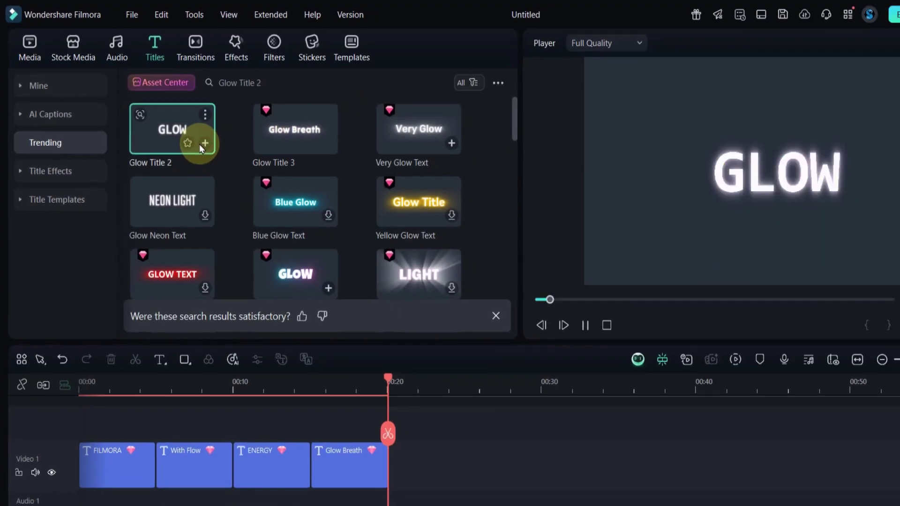
pyautogui.moveTo(207, 150); pyautogui.dragTo(423, 447)
pyautogui.moveTo(341, 396); pyautogui.dragTo(361, 408)
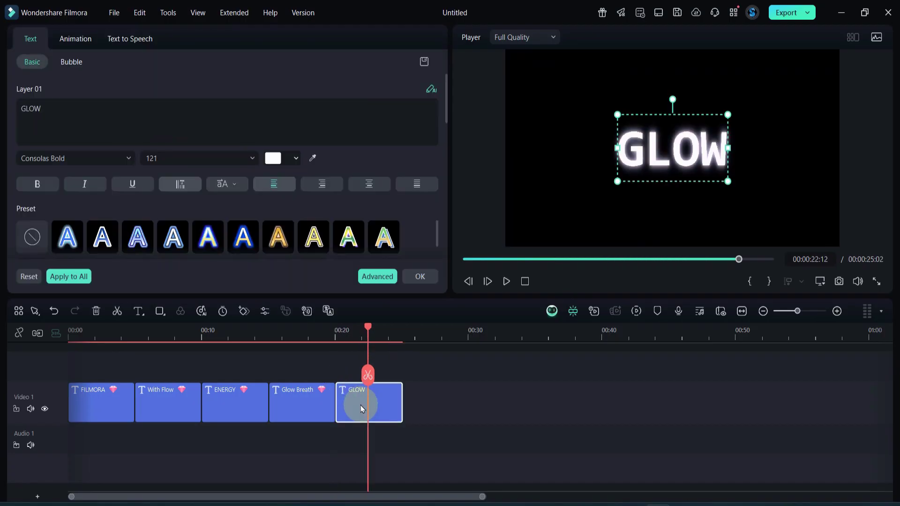
# - Give the GLOW clip an Enlarge entrance and a Fade out exit animation
pyautogui.click(73, 43)
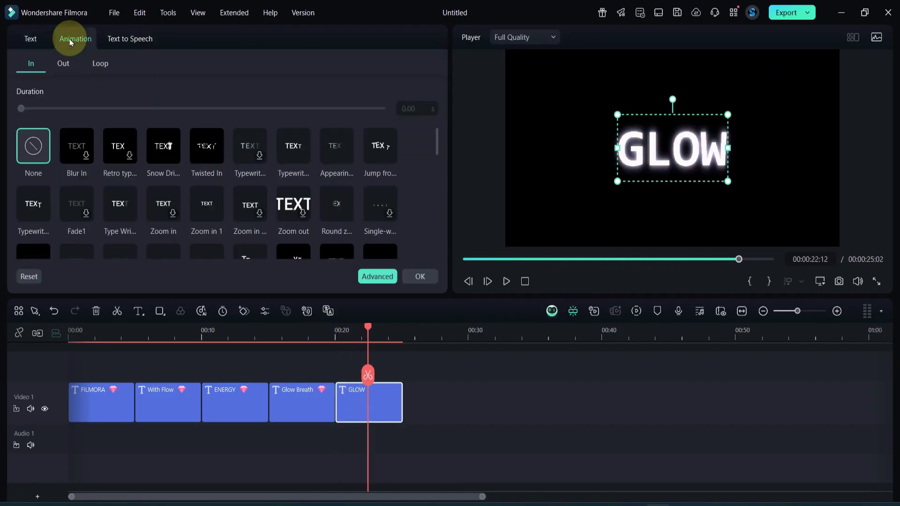
pyautogui.scroll(-2, 255, 190)
pyautogui.click(256, 189)
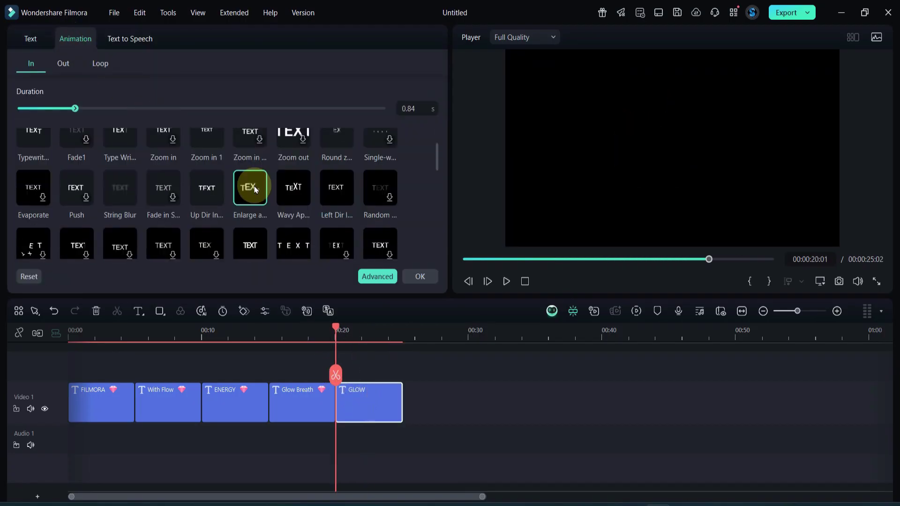
pyautogui.click(63, 64)
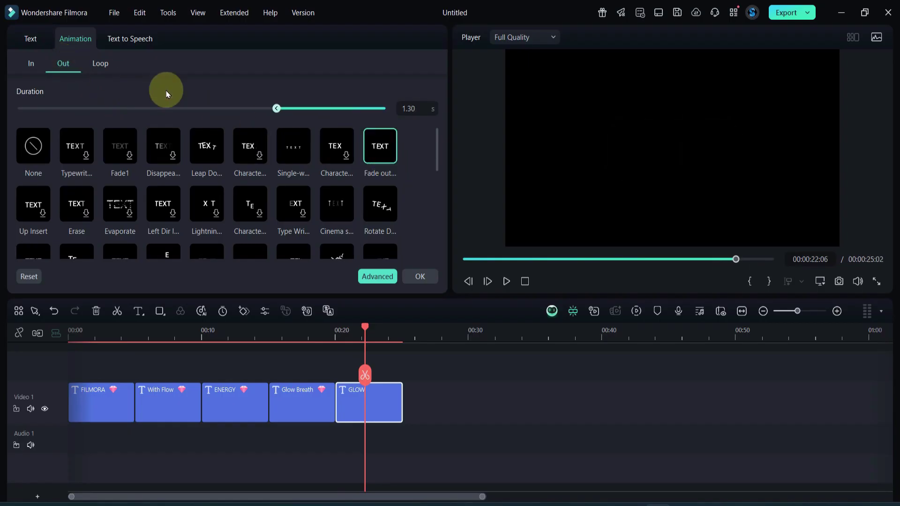
pyautogui.click(31, 64)
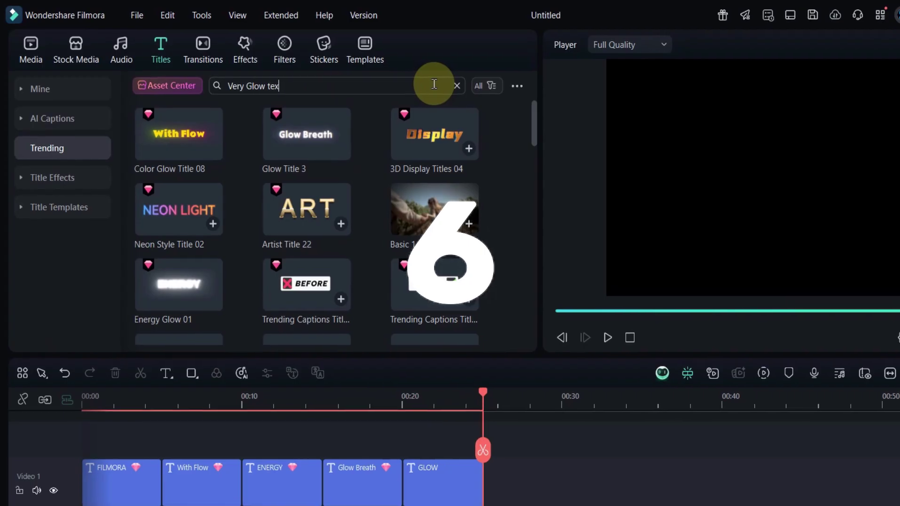
# - Place Very Glow Text after GLOW and give it a Typewriter entrance animation
pyautogui.write('t')
pyautogui.press('Return')
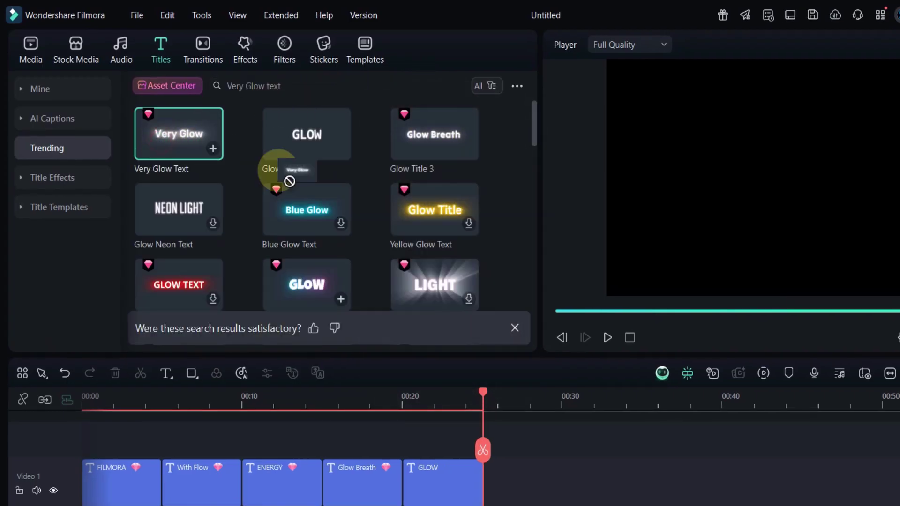
pyautogui.moveTo(289, 181); pyautogui.dragTo(505, 484)
pyautogui.doubleClick(504, 484)
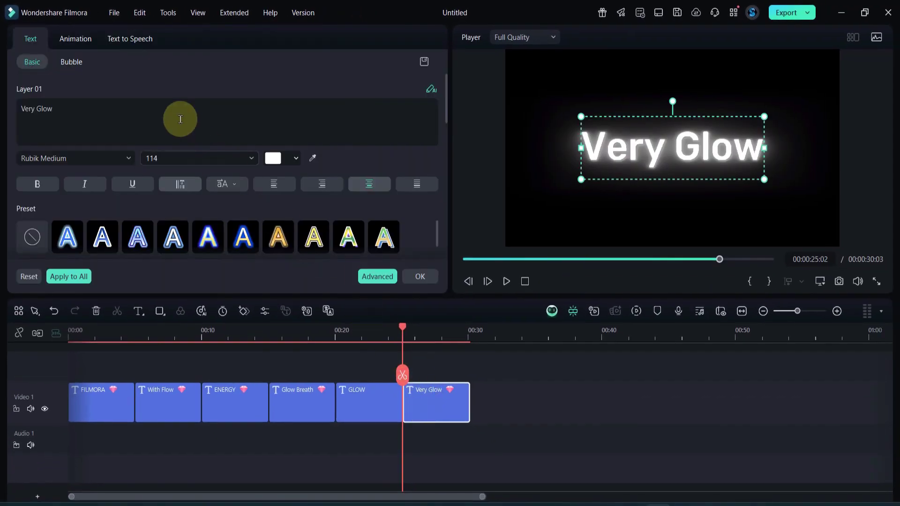
pyautogui.click(70, 39)
pyautogui.click(34, 204)
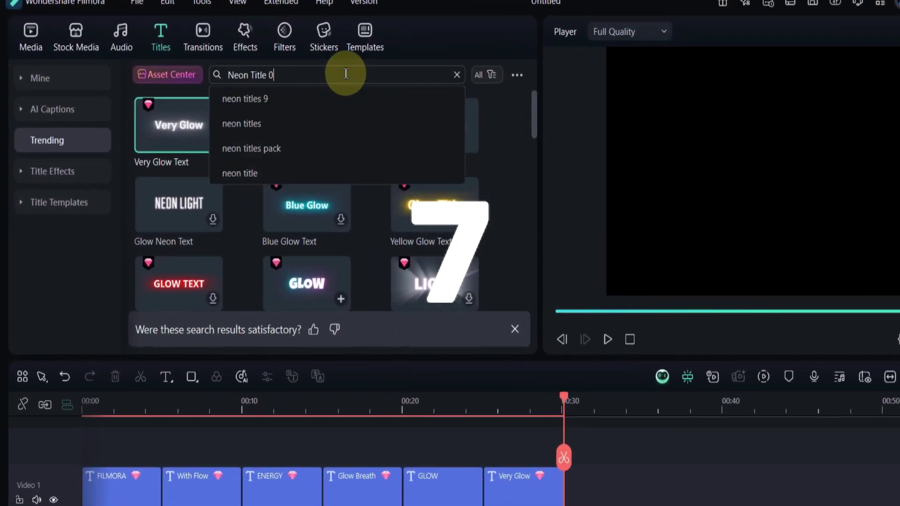
# - Add Neon Title 09 after Very Glow with a zoom entrance and an exit animation
pyautogui.write('9')
pyautogui.press('Return')
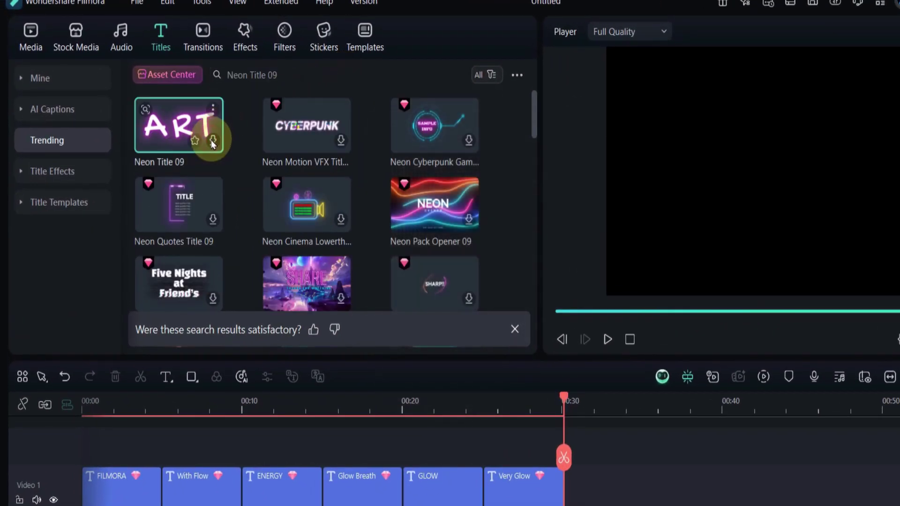
pyautogui.moveTo(212, 143); pyautogui.dragTo(569, 468)
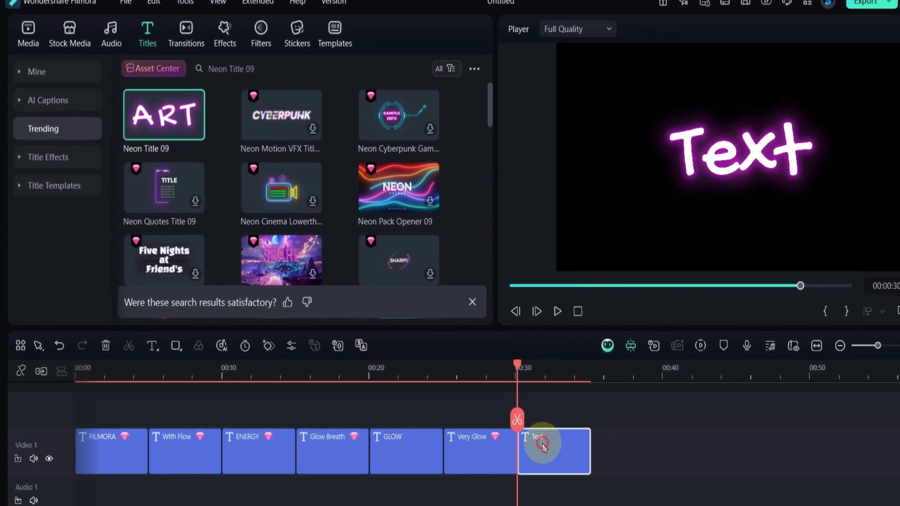
pyautogui.doubleClick(586, 485)
pyautogui.click(355, 219)
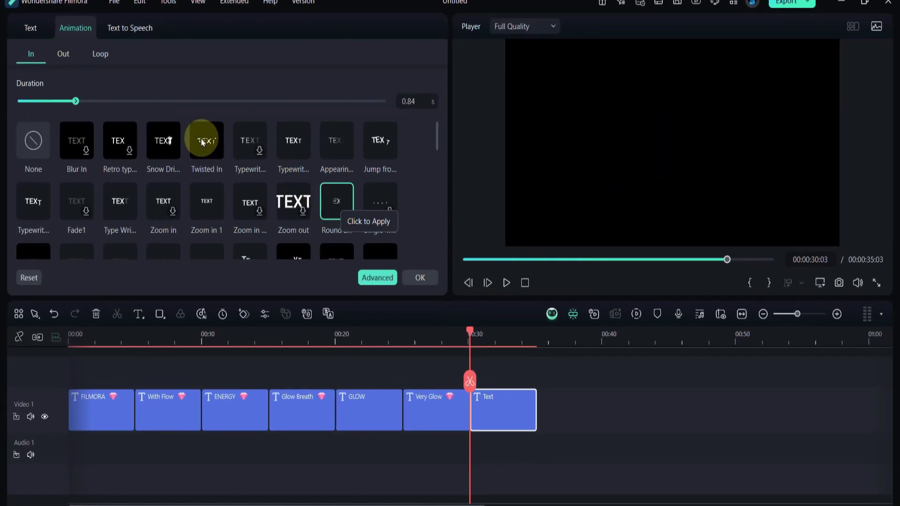
pyautogui.click(62, 54)
pyautogui.scroll(-1, 174, 199)
pyautogui.click(174, 199)
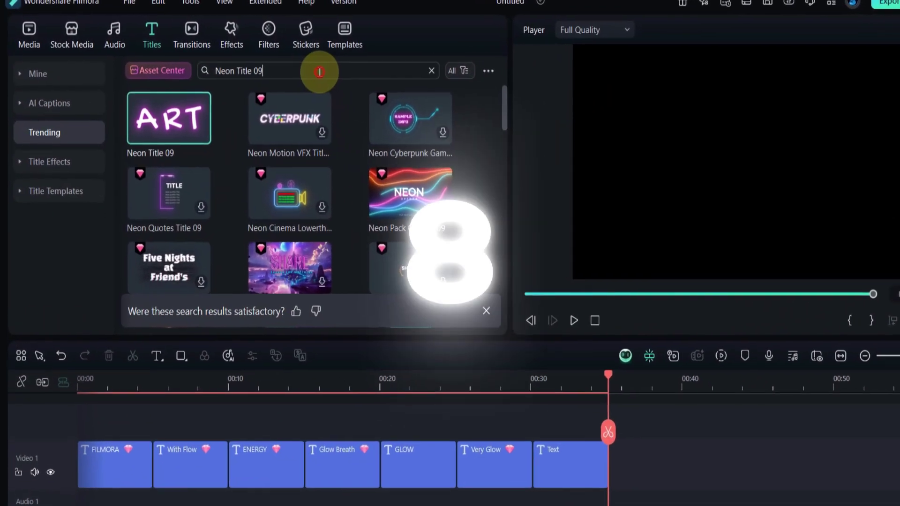
# - Search Glow Scan Title 02 and add the SPEED title at the timeline's end
pyautogui.hotkey('ctrl', 'a')
pyautogui.press('BackSpace')
pyautogui.write('Glow Scan Title 02')
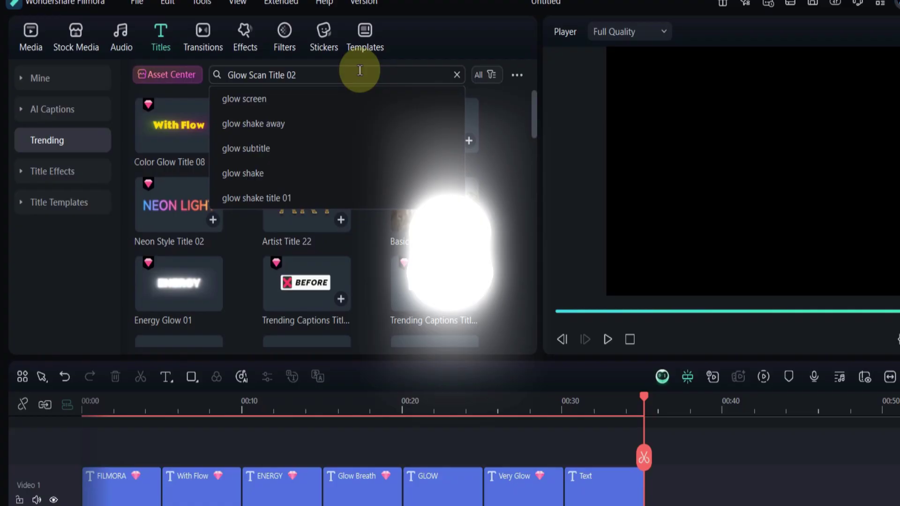
pyautogui.press('Return')
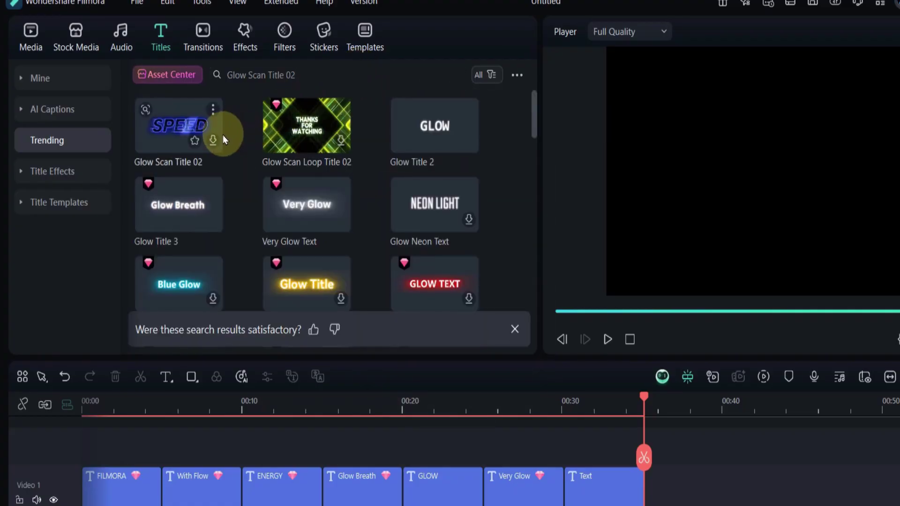
pyautogui.moveTo(223, 135); pyautogui.dragTo(197, 146)
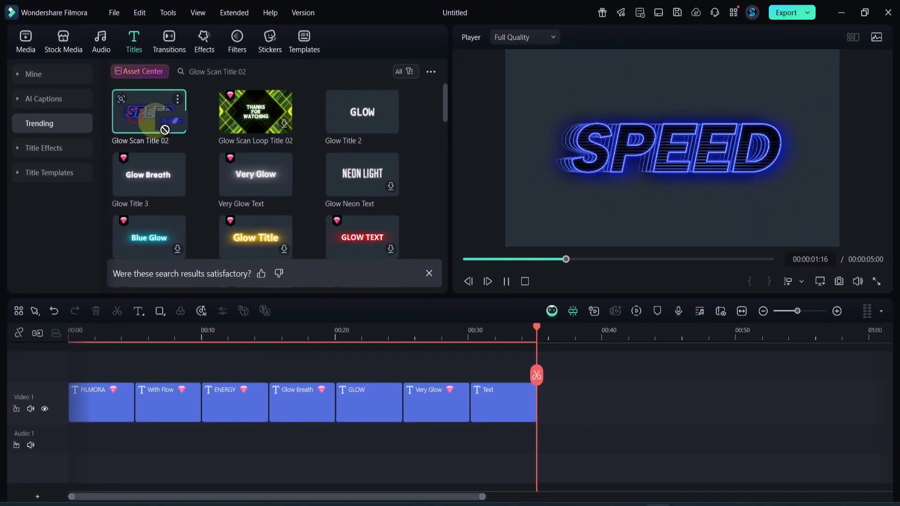
pyautogui.moveTo(544, 401); pyautogui.dragTo(574, 404)
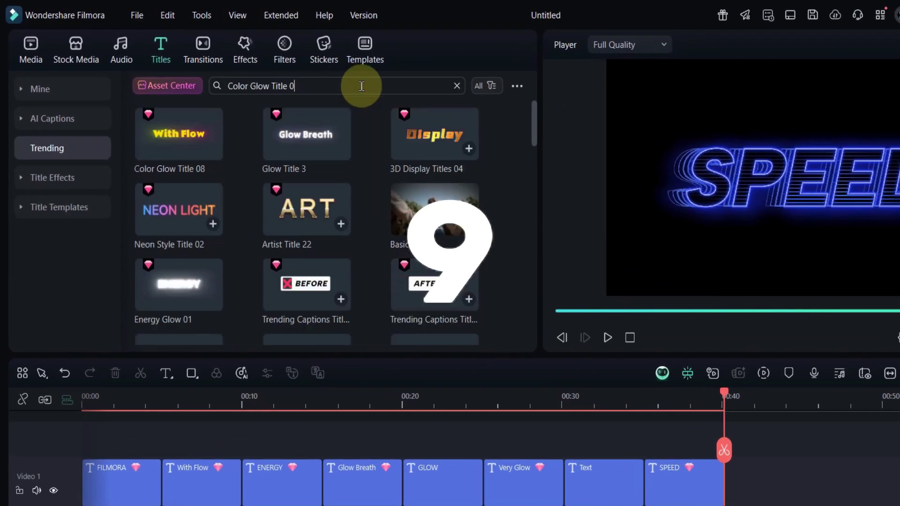
# - Preview Color Glow Title 03 (NIGHT CITY) and add Modern WordArt 21 (NEON) after it
pyautogui.press('Return')
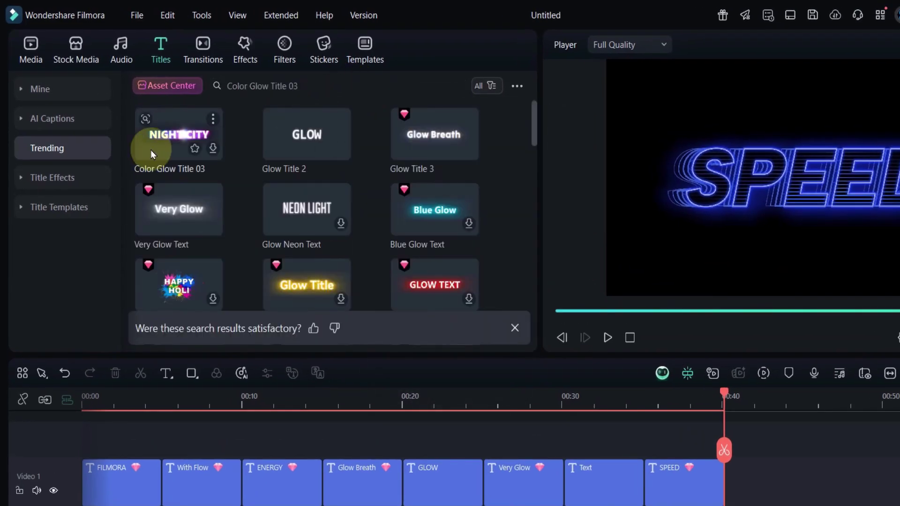
pyautogui.click(213, 155)
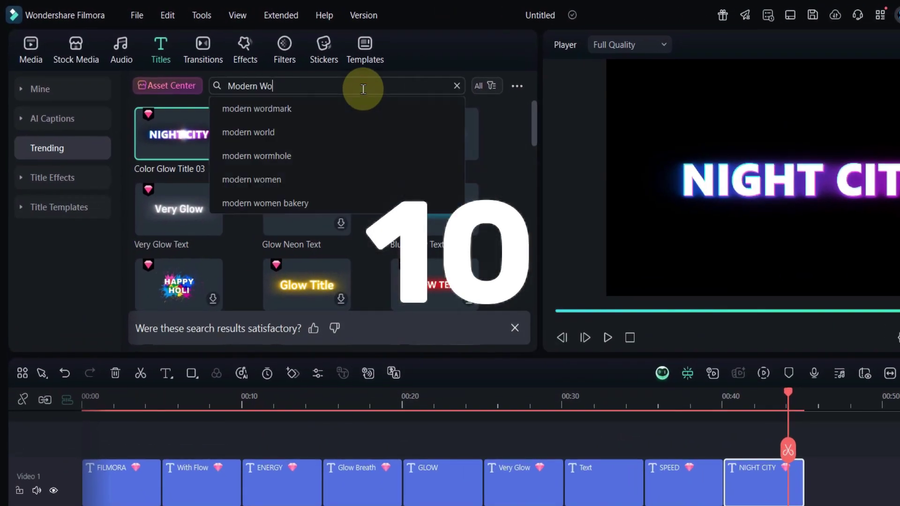
pyautogui.write('rdArt 21')
pyautogui.press('Return')
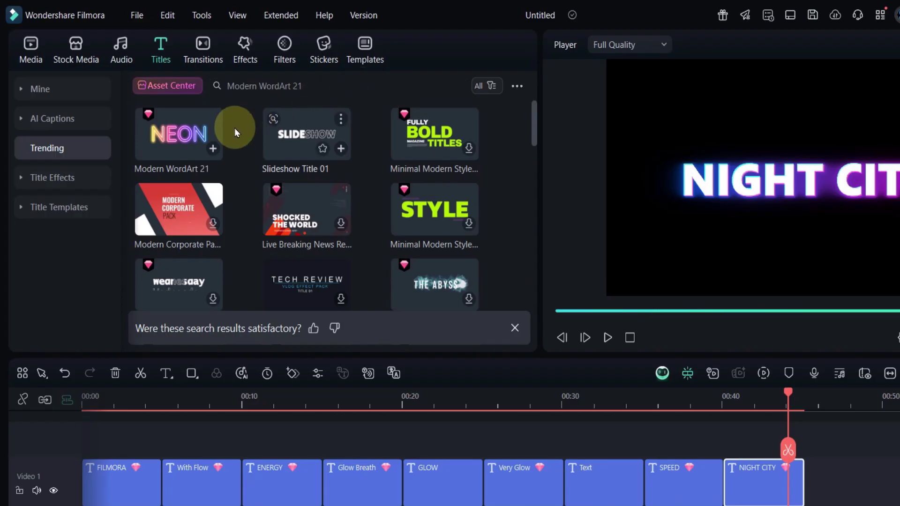
pyautogui.moveTo(157, 145); pyautogui.dragTo(816, 484)
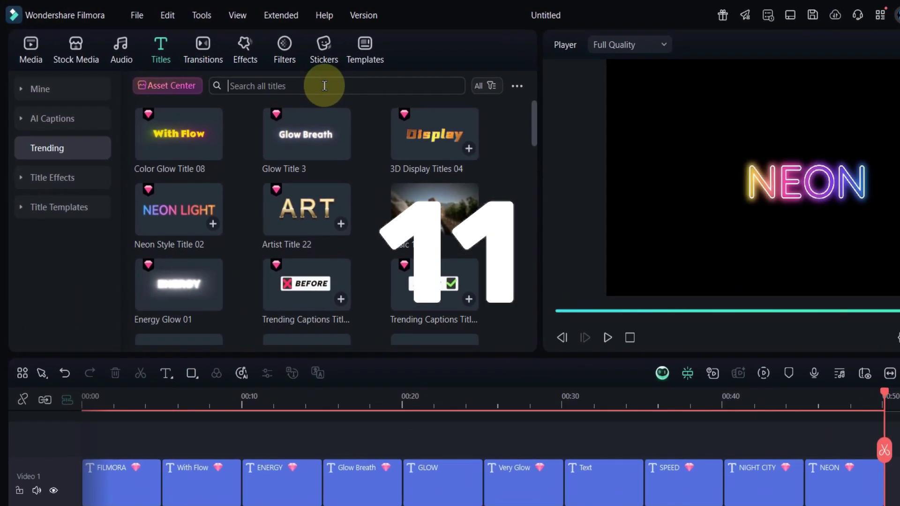
# - Search Color Glow Title 01 and add the gLOW clip at the timeline's end
pyautogui.write('Color glow title 01')
pyautogui.press('Return')
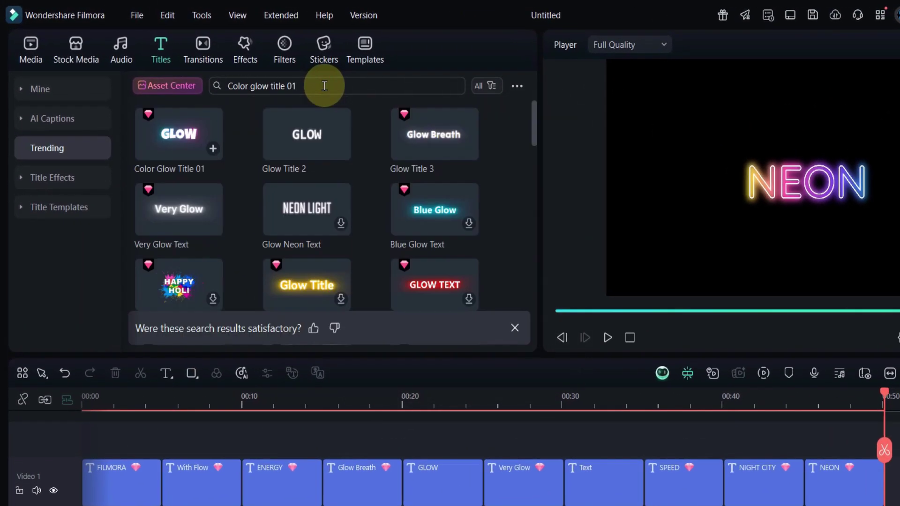
pyautogui.moveTo(172, 139); pyautogui.dragTo(767, 404)
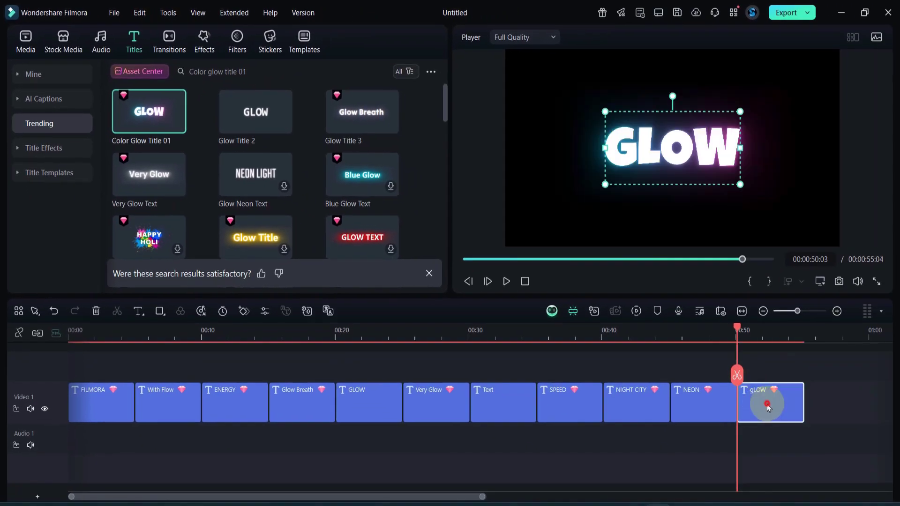
pyautogui.click(767, 406)
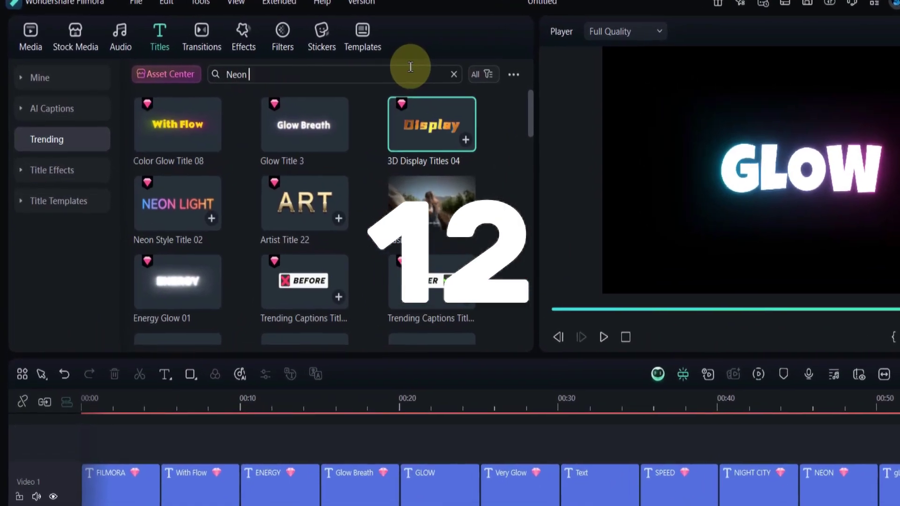
# - Add Neon Dynamic 3 at the timeline's end with a snow drift entrance animation
pyautogui.write(' Dynamic 3')
pyautogui.press('Return')
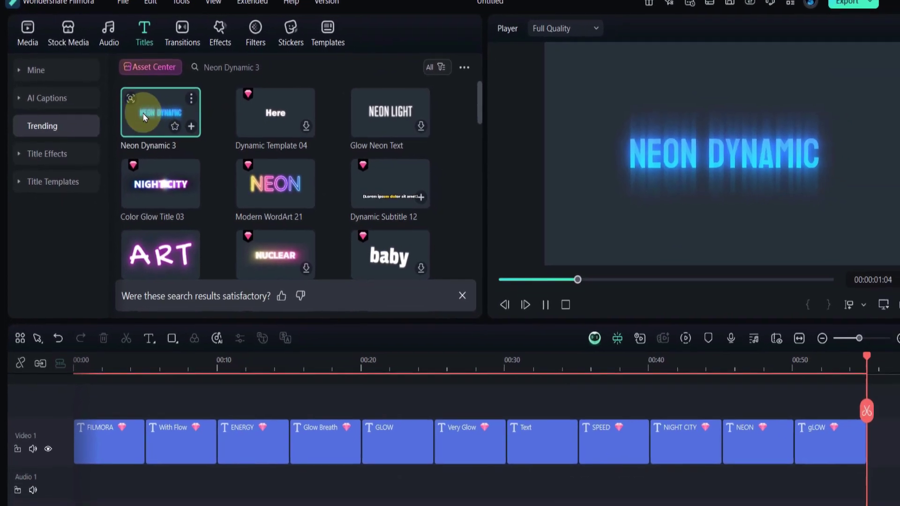
pyautogui.moveTo(162, 119); pyautogui.dragTo(899, 480)
pyautogui.moveTo(813, 400); pyautogui.dragTo(815, 403)
pyautogui.doubleClick(629, 413)
pyautogui.click(163, 141)
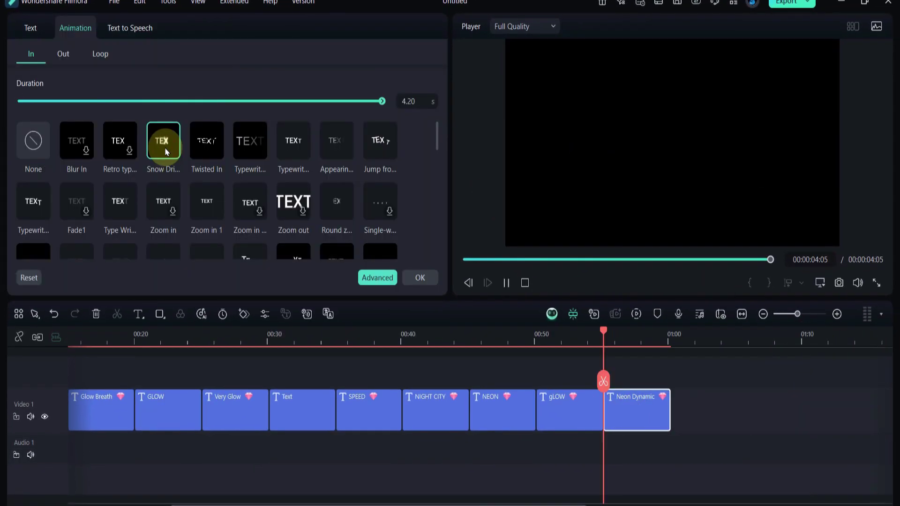
pyautogui.click(641, 376)
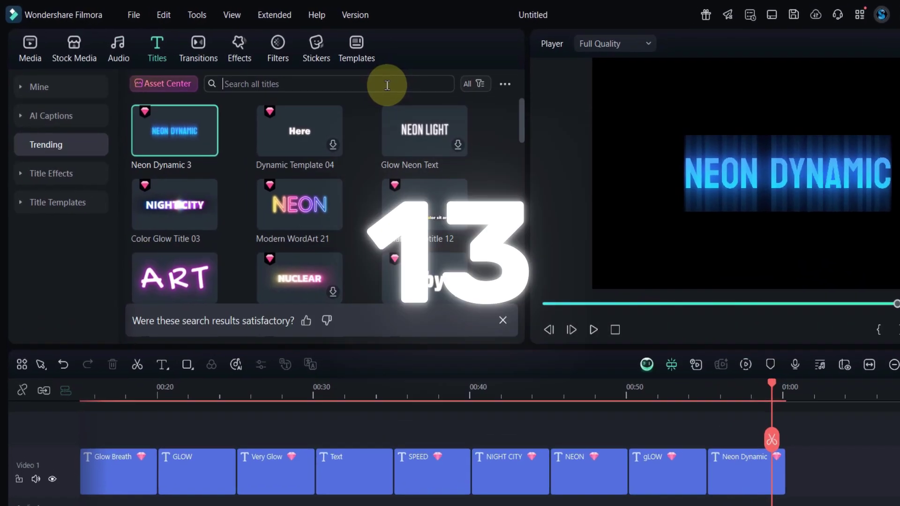
# - Search Neon Title 10, then add Neon Text Yellow at the end with an exit animation
pyautogui.press('Return')
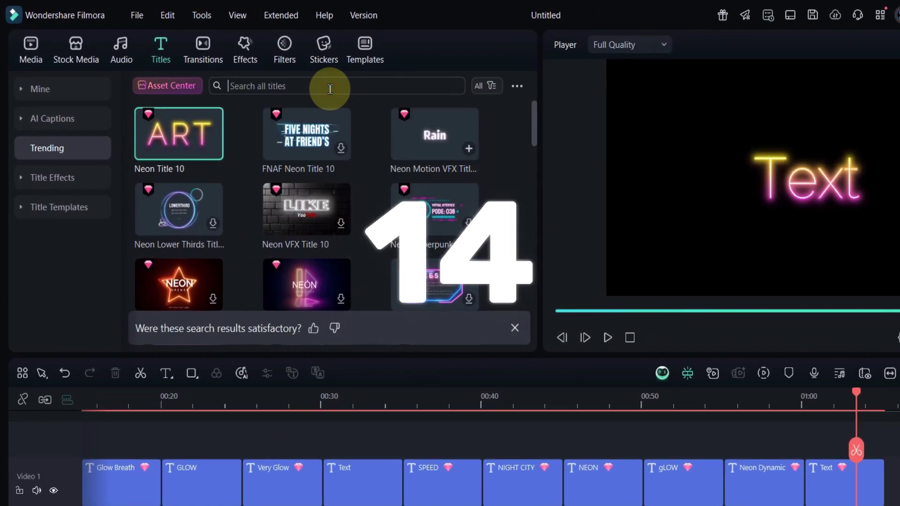
pyautogui.write('Neon Text Yellow')
pyautogui.press('Return')
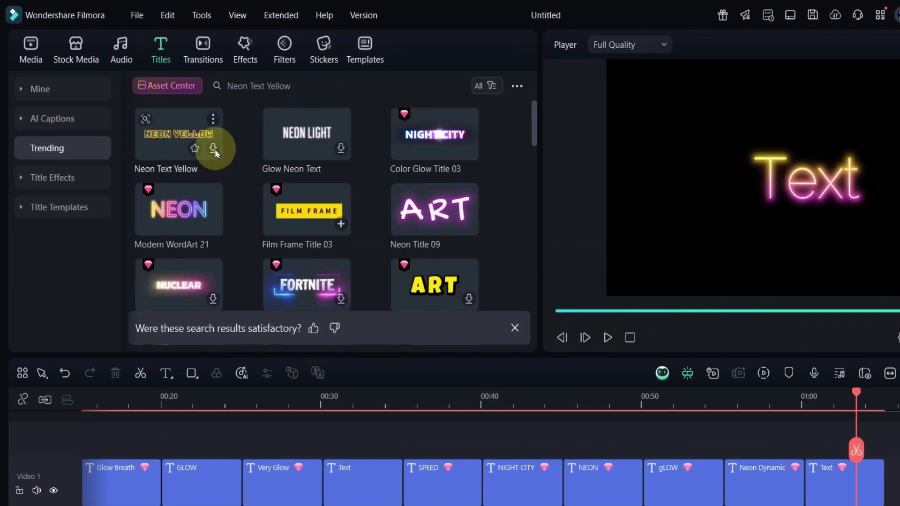
pyautogui.click(215, 153)
pyautogui.moveTo(162, 135); pyautogui.dragTo(898, 489)
pyautogui.doubleClick(898, 482)
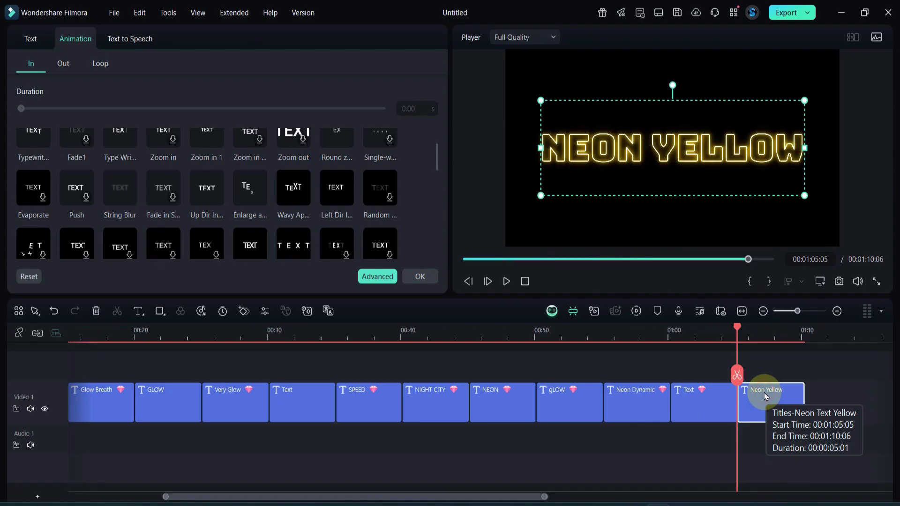
pyautogui.click(60, 63)
pyautogui.scroll(-3, 207, 187)
pyautogui.click(206, 188)
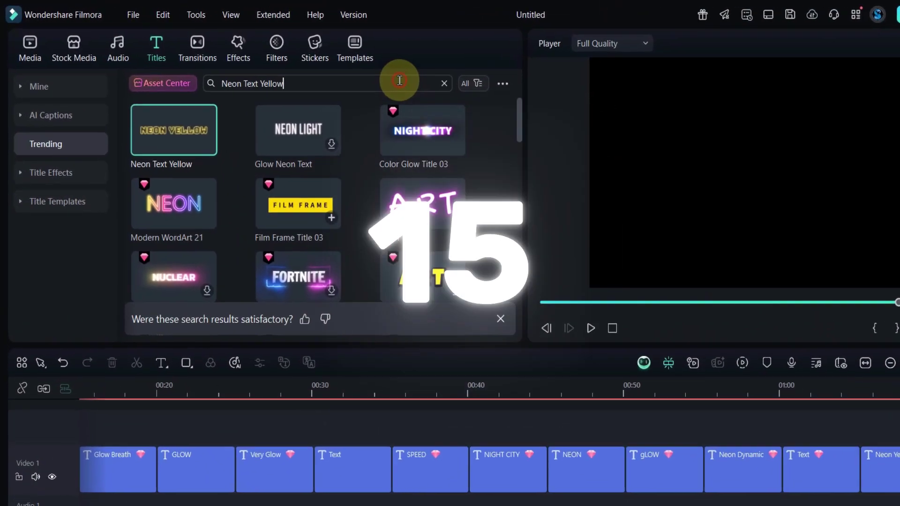
# - Replace the previous search with Color Glow Title 04 to bring up the NUCLEAR title
pyautogui.click(399, 80)
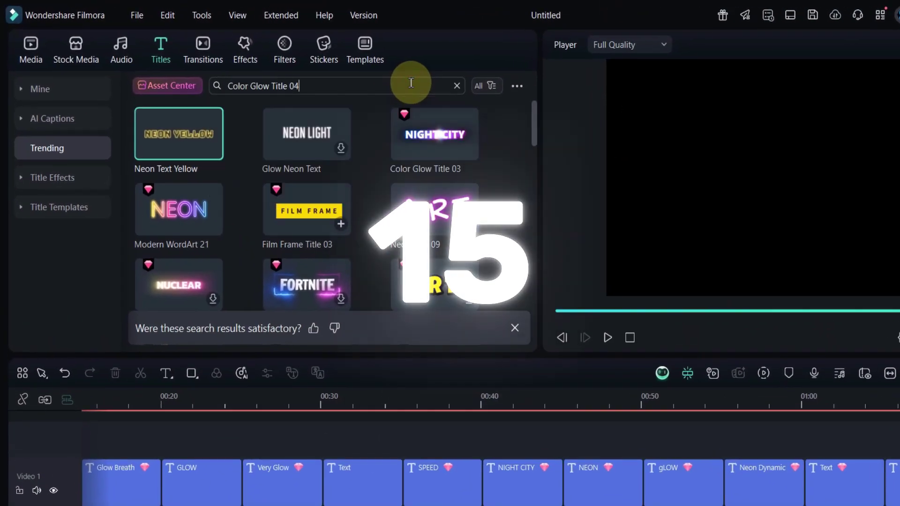
pyautogui.press('Return')
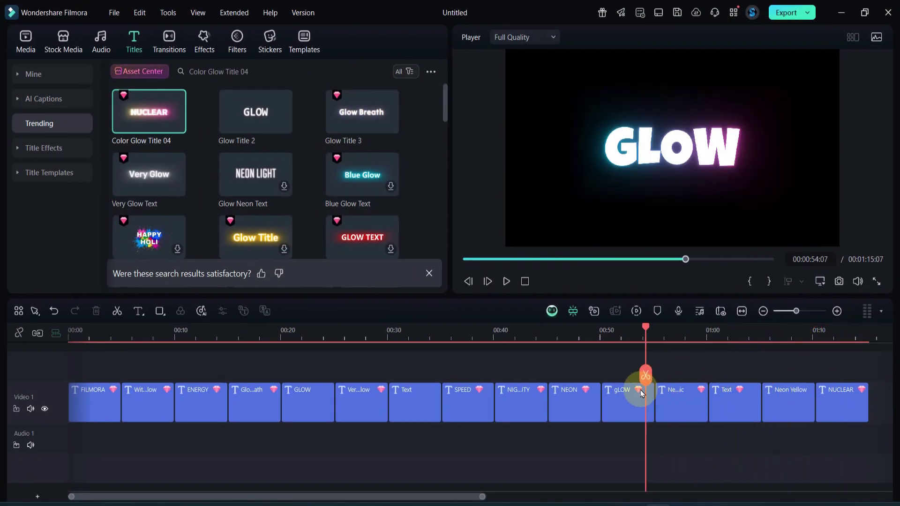
# - Drag the playhead back to 00:00 at the start of the fifteen-title timeline
pyautogui.moveTo(441, 404); pyautogui.dragTo(42, 383)
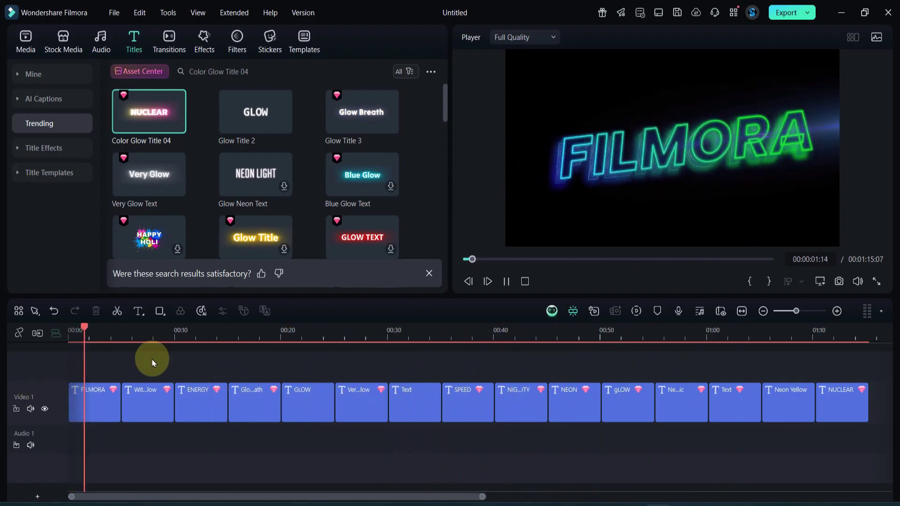